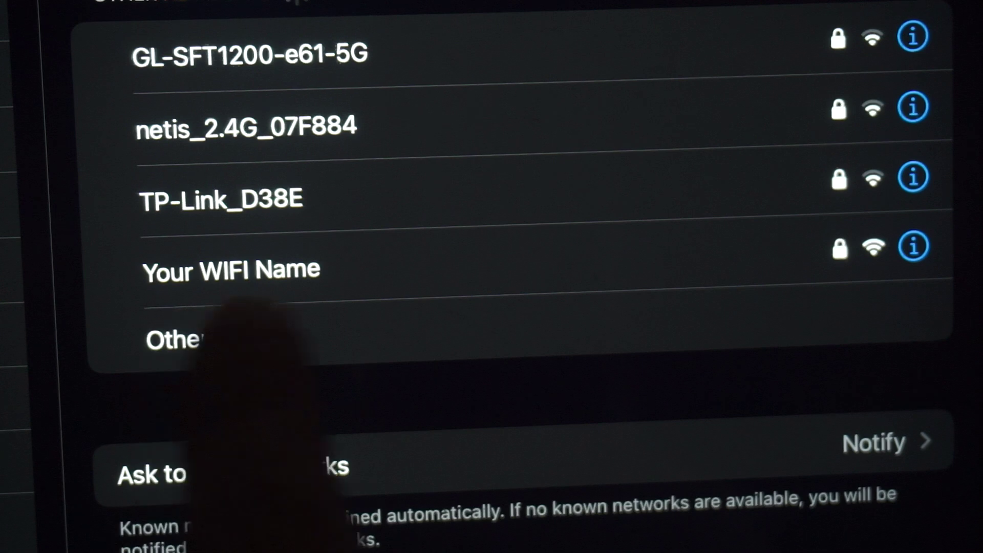
Join the iPad to the 'Your WIFI Name' network with its Wi-Fi password.
left_click(307, 258)
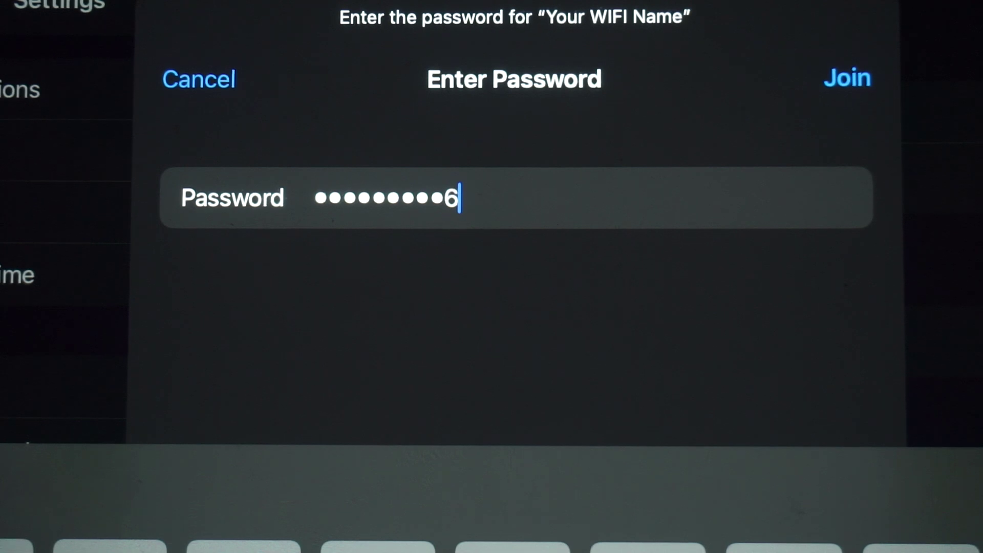
left_click(848, 78)
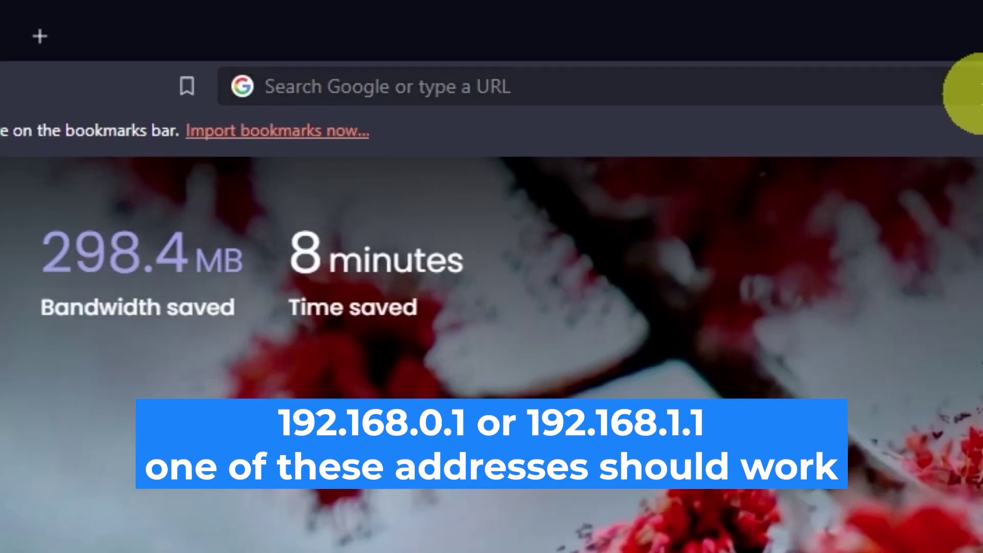
Load the router page at 192.168.0.1 in Opera.
left_click(968, 91)
type("1")
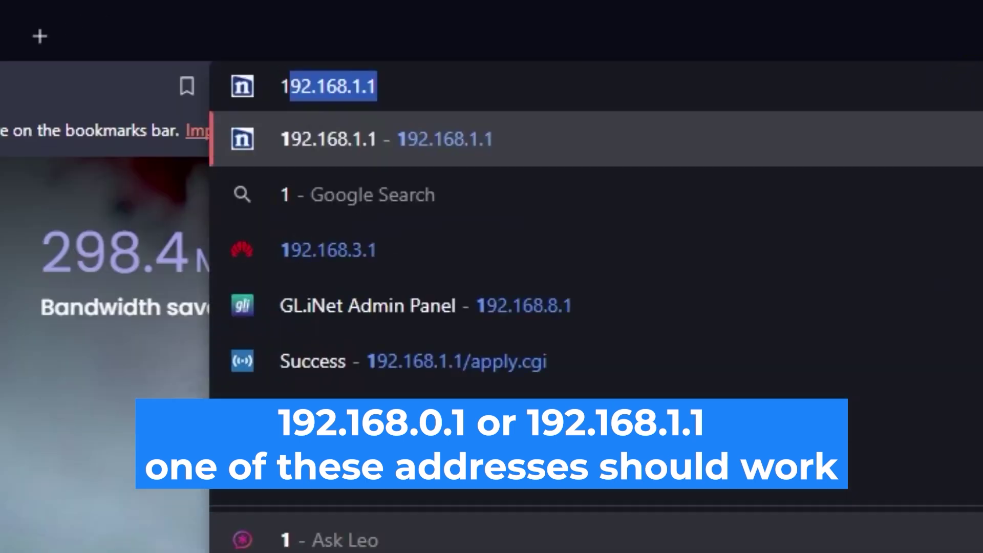
type("92.168.")
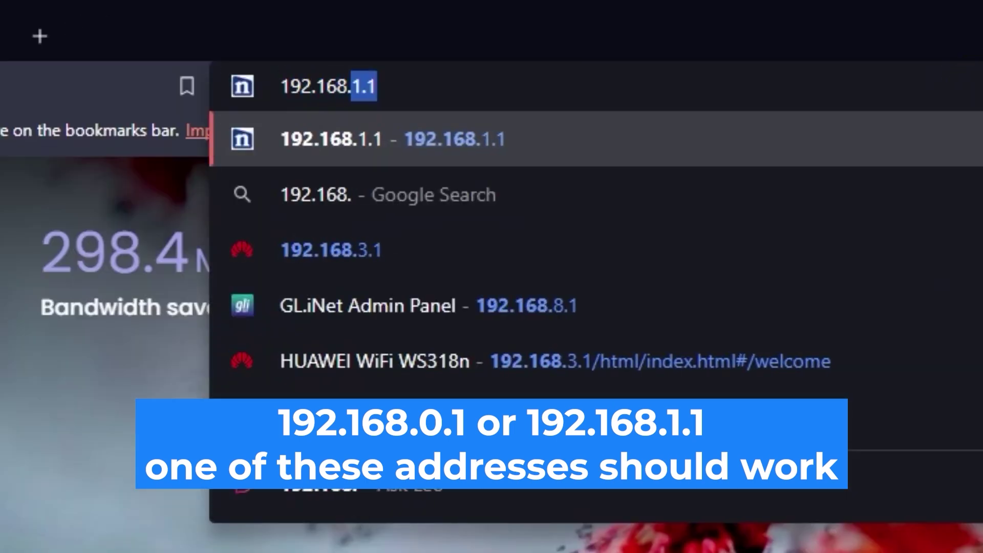
type("0.1")
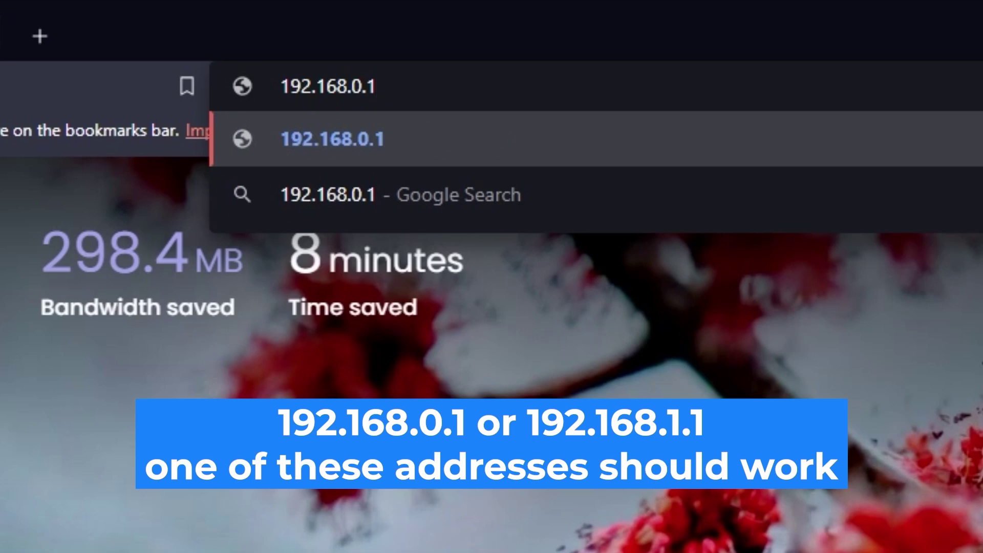
key("Return")
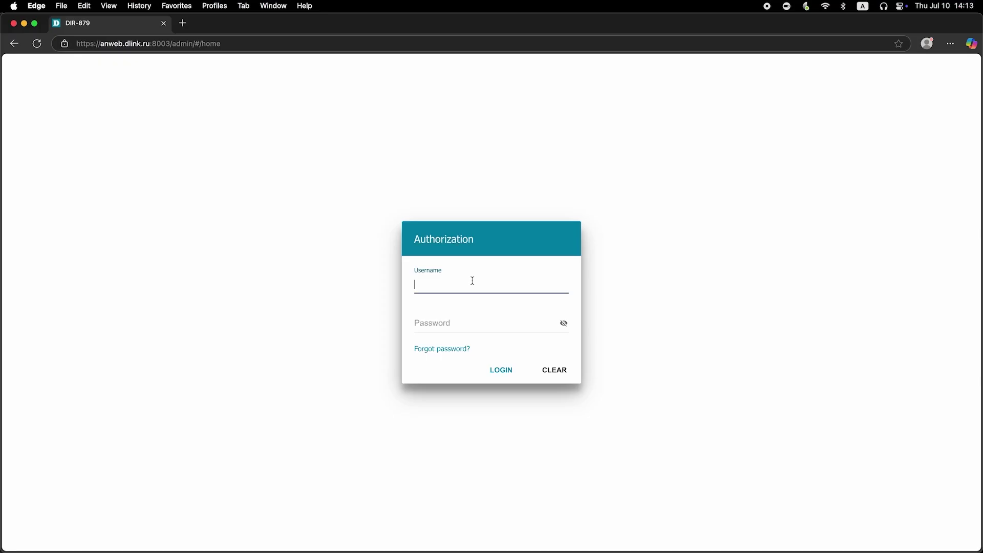
Log in as admin with the default password, revealing it to check it first.
type("dmin")
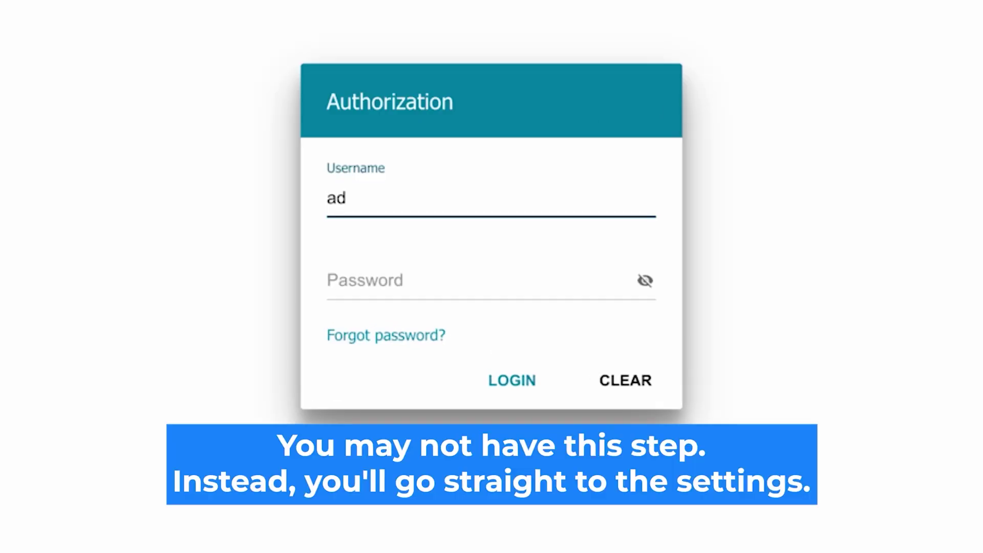
left_click(378, 281)
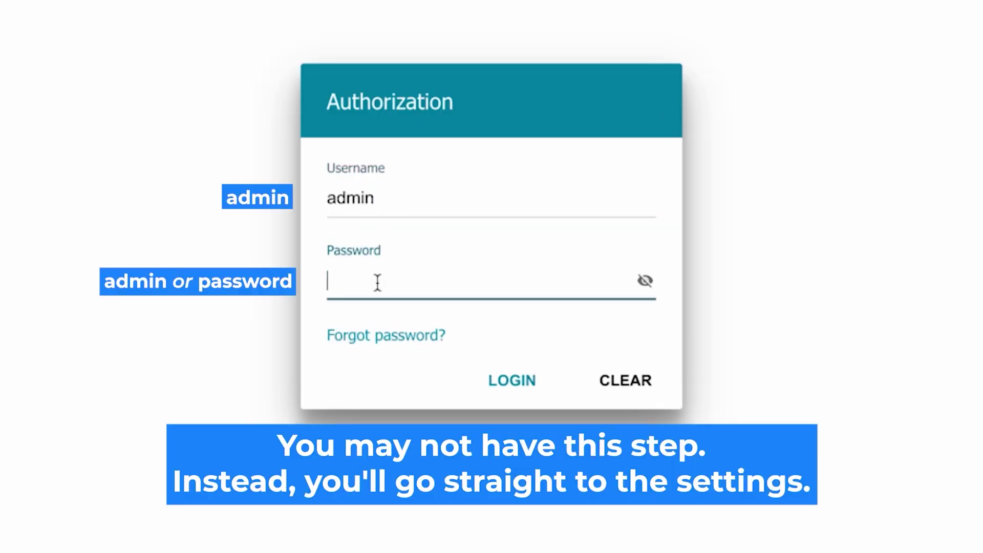
type("password")
left_click(646, 281)
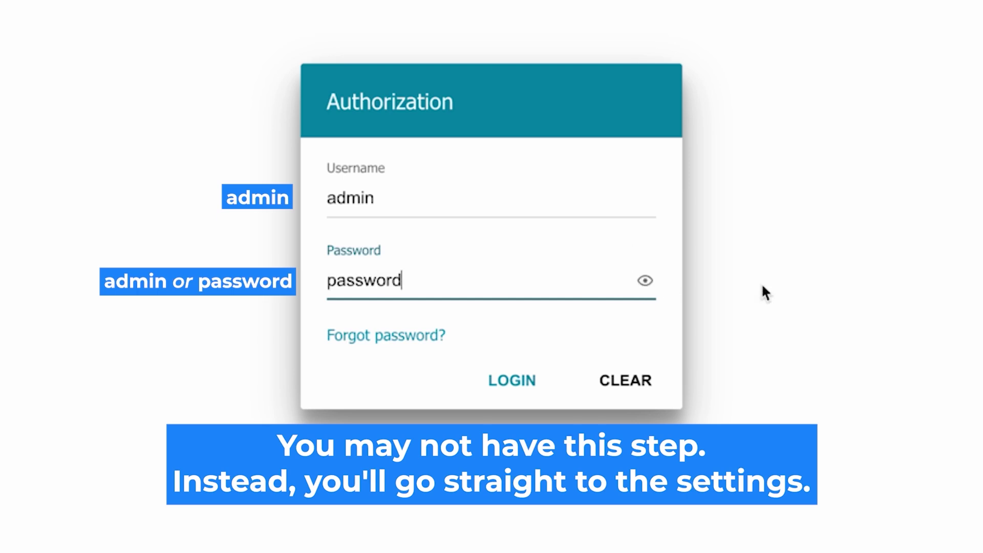
left_click(499, 379)
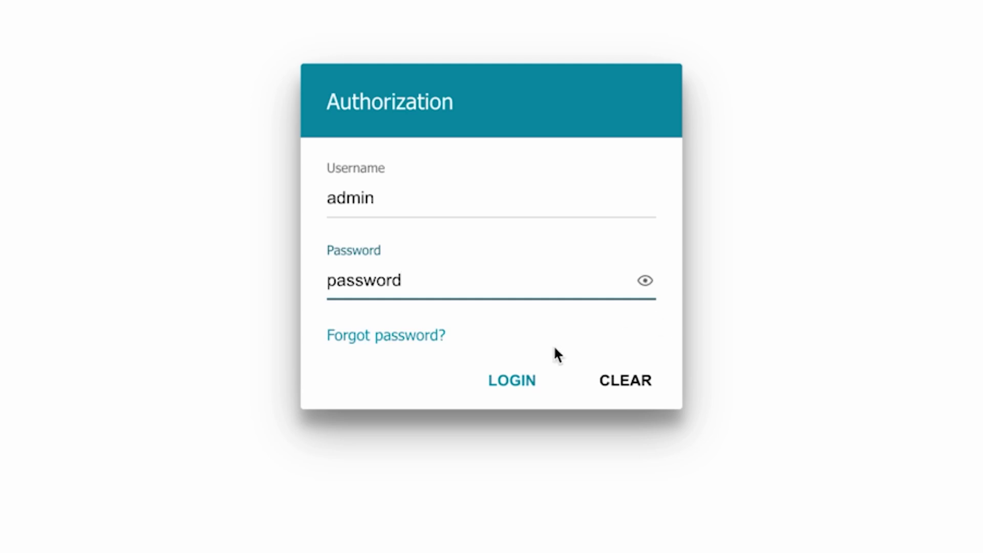
Retry the login, then enter a new admin password in the change-password prompt and reveal it.
left_click(497, 380)
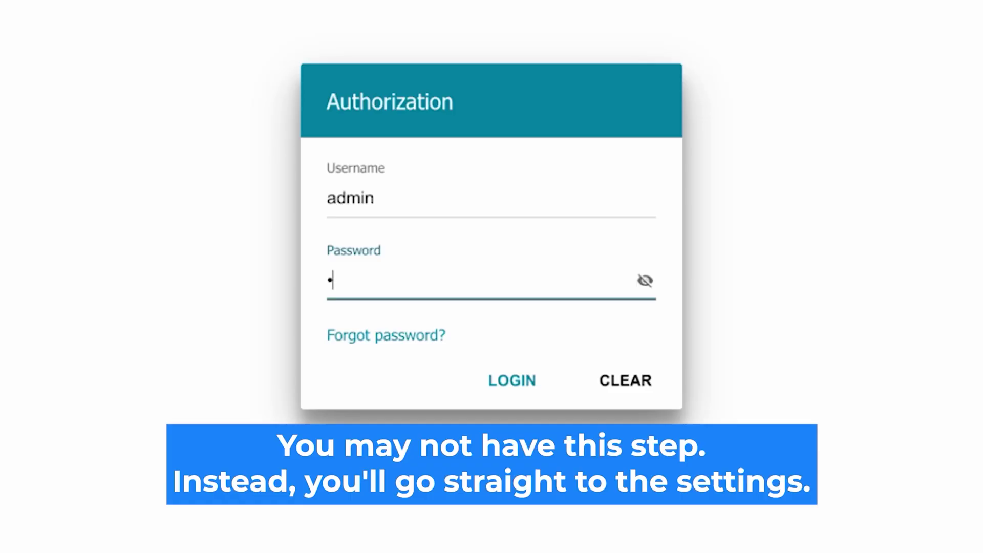
type("d")
left_click(645, 280)
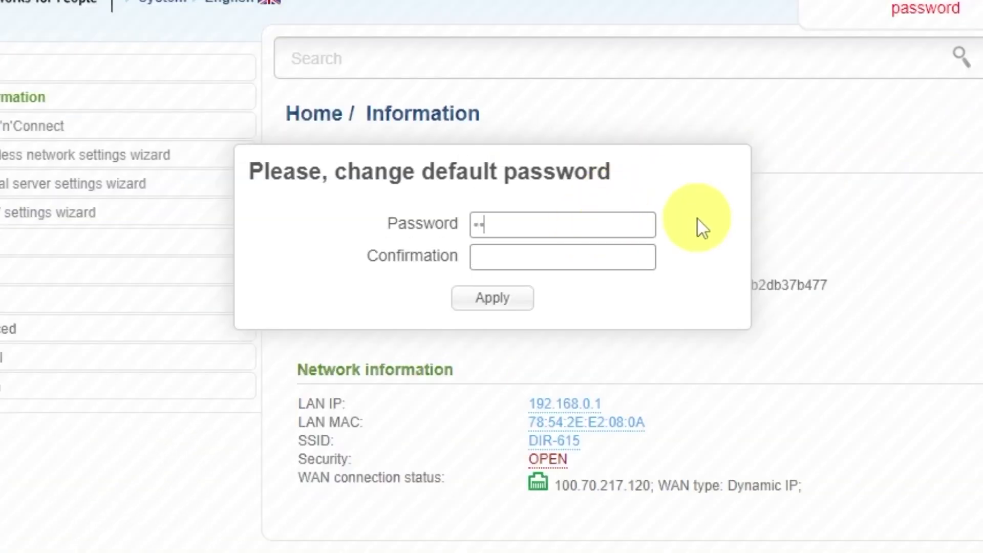
Confirm the new admin password and apply it.
left_click(627, 252)
type("•••••••••")
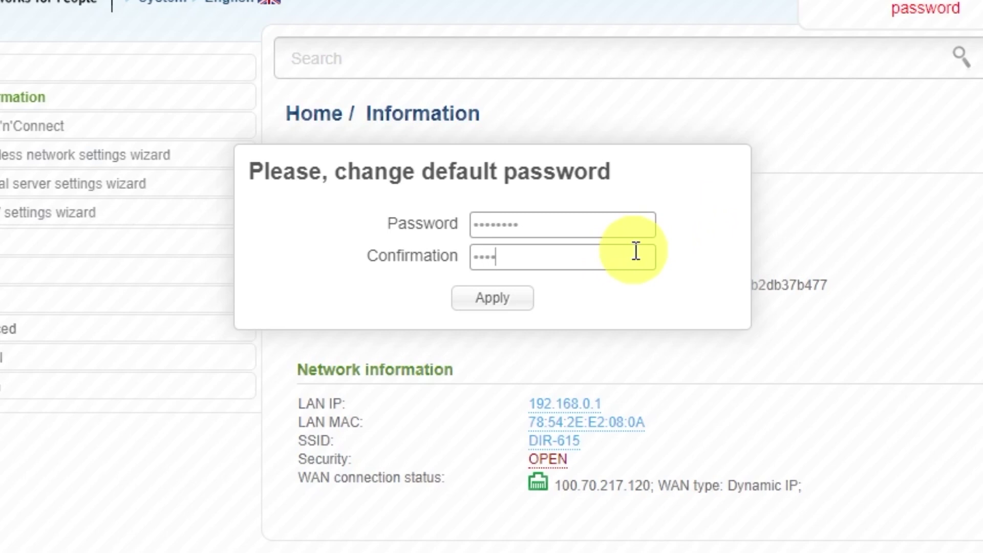
left_click(520, 301)
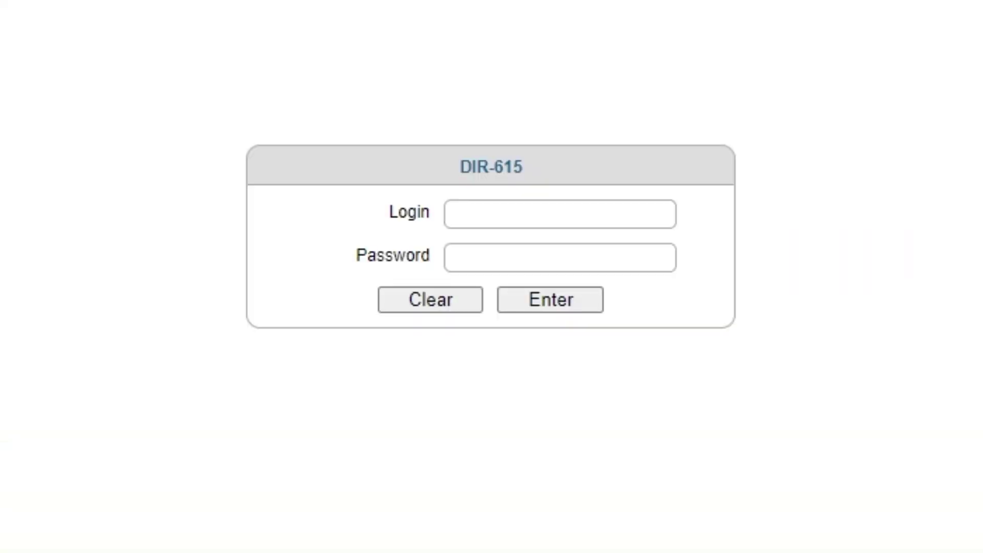
Sign back in with username admin and the new password.
left_click(533, 213)
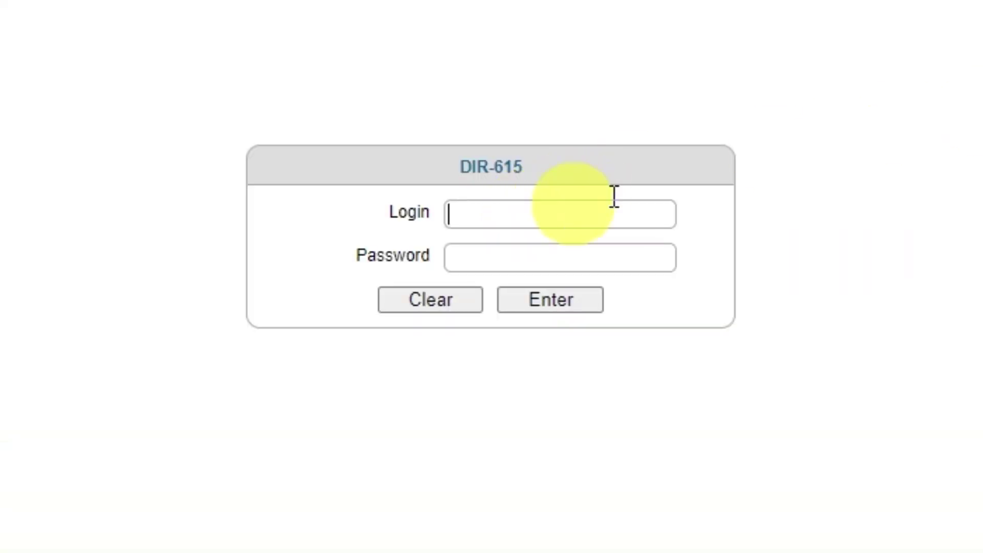
type("admin")
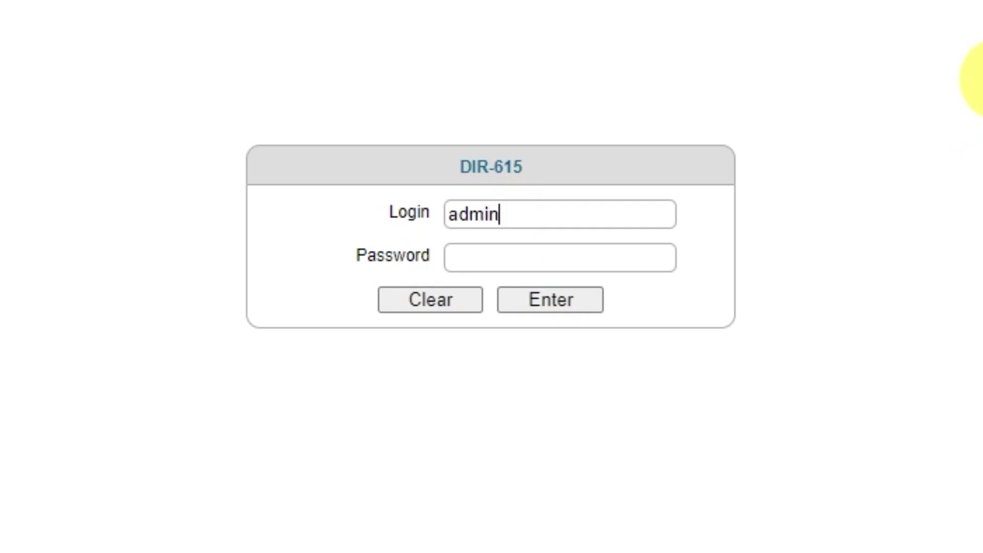
left_click(601, 259)
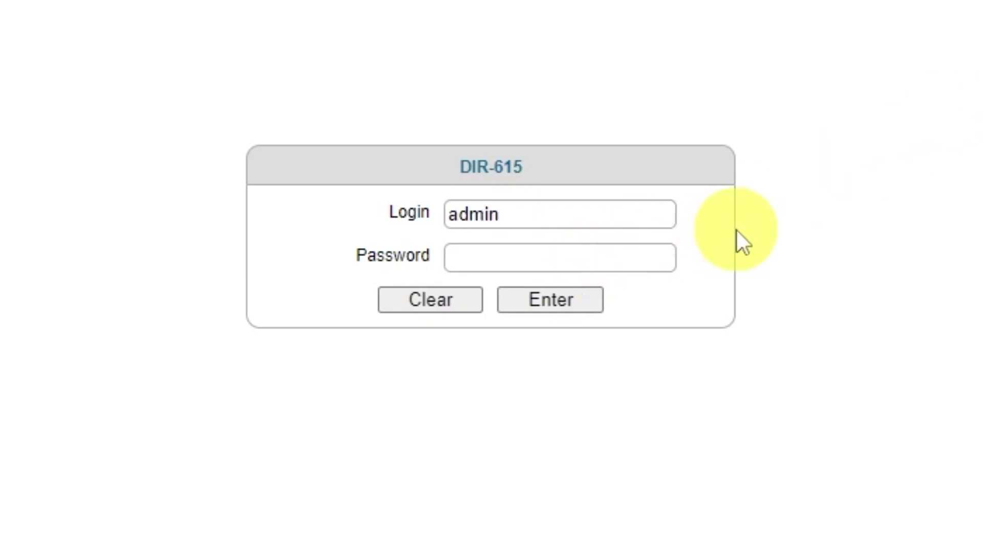
type("admin123")
left_click(542, 306)
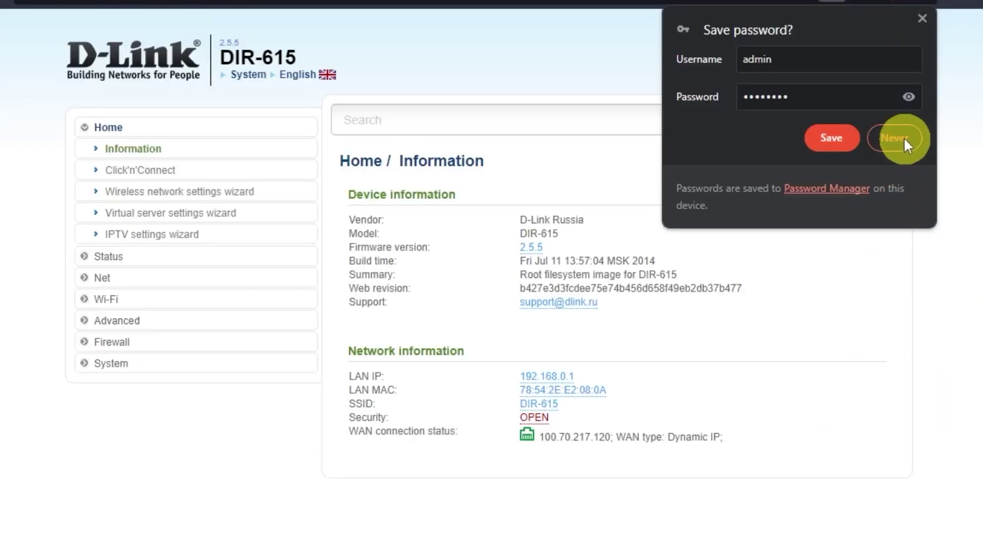
Decline saving the router password in the browser and start the Click'n'Connect wizard.
left_click(902, 137)
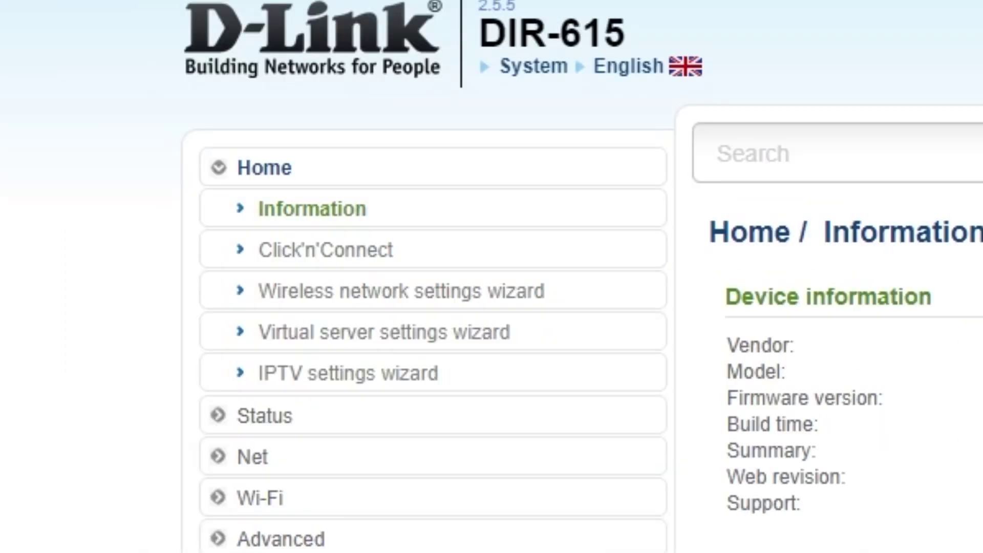
left_click(382, 250)
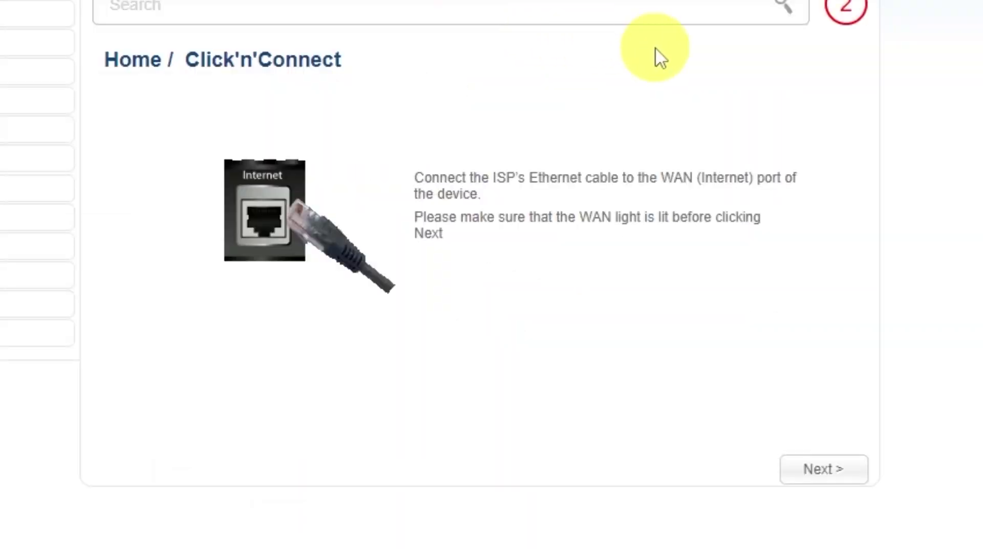
left_click(823, 471)
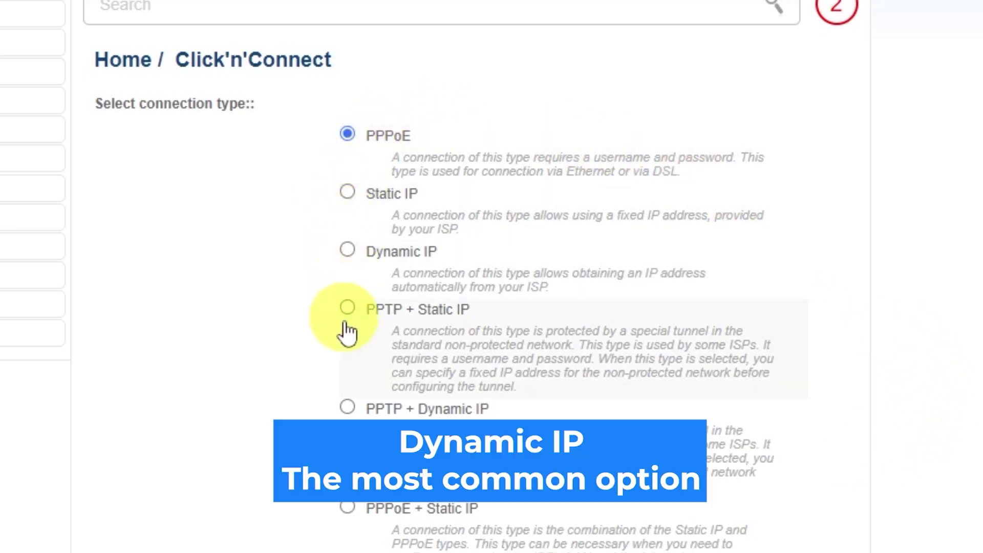
Choose Dynamic IP, rename the connection to 'd-link wifi', and continue to the summary.
scroll(344, 338, "down", 4)
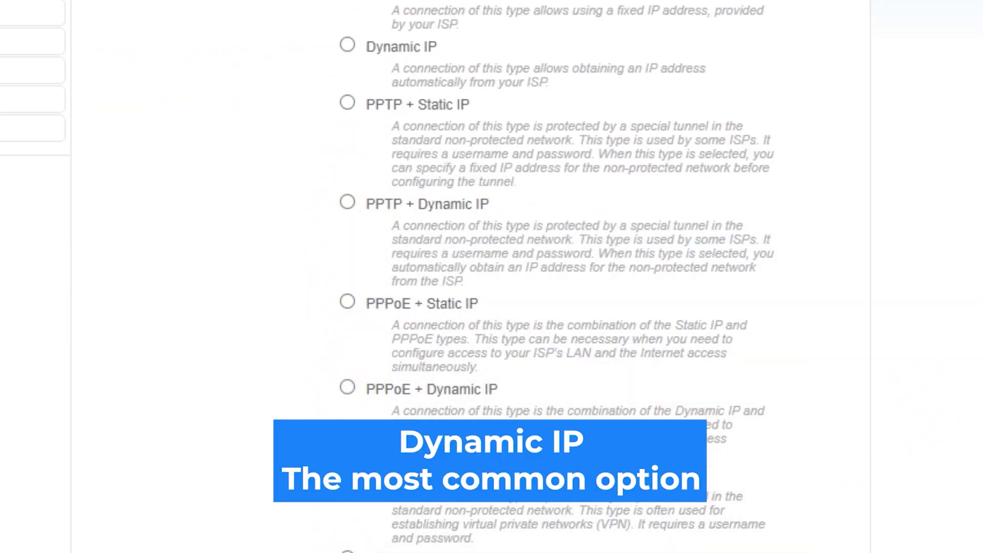
scroll(491, 277, "up", 2)
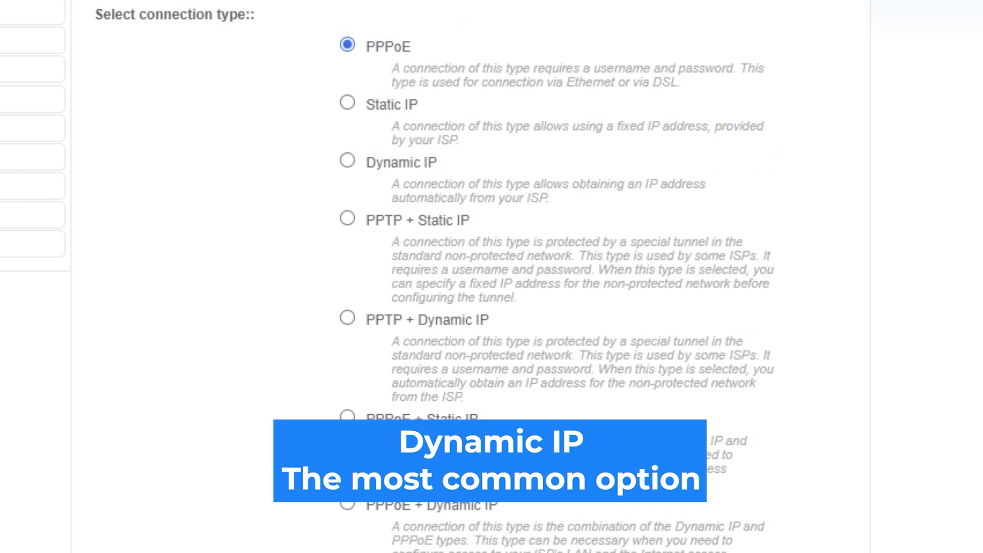
scroll(491, 277, "up", 2)
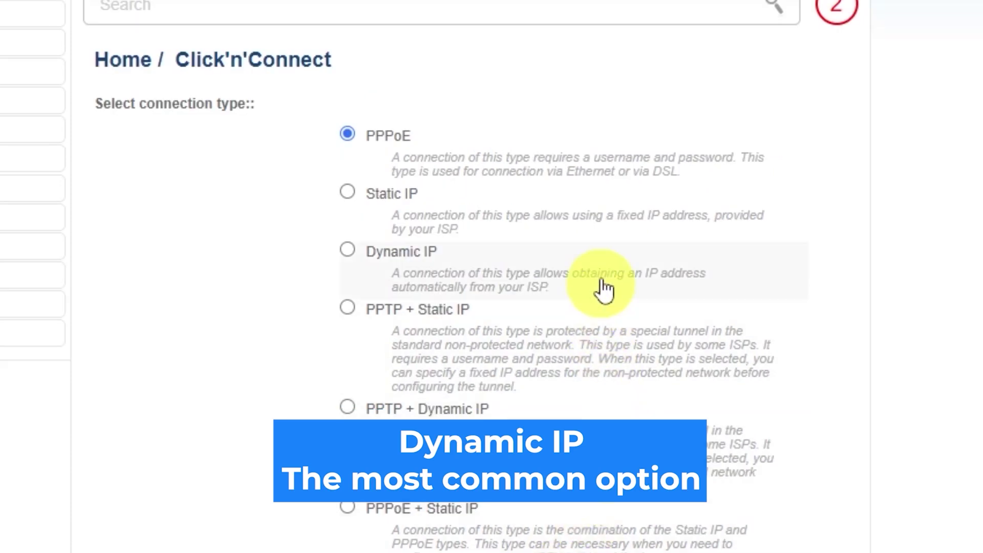
left_click(347, 250)
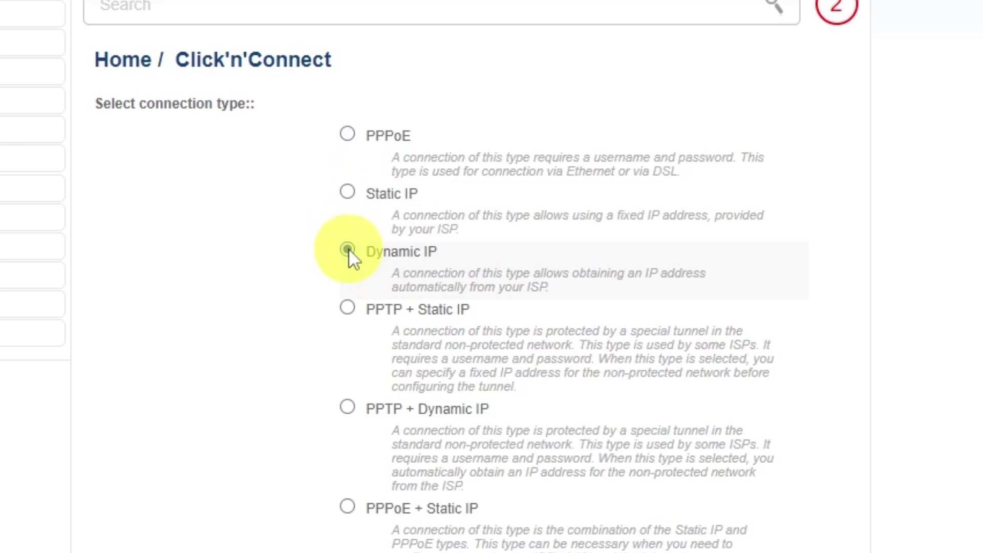
scroll(921, 331, "down", 10)
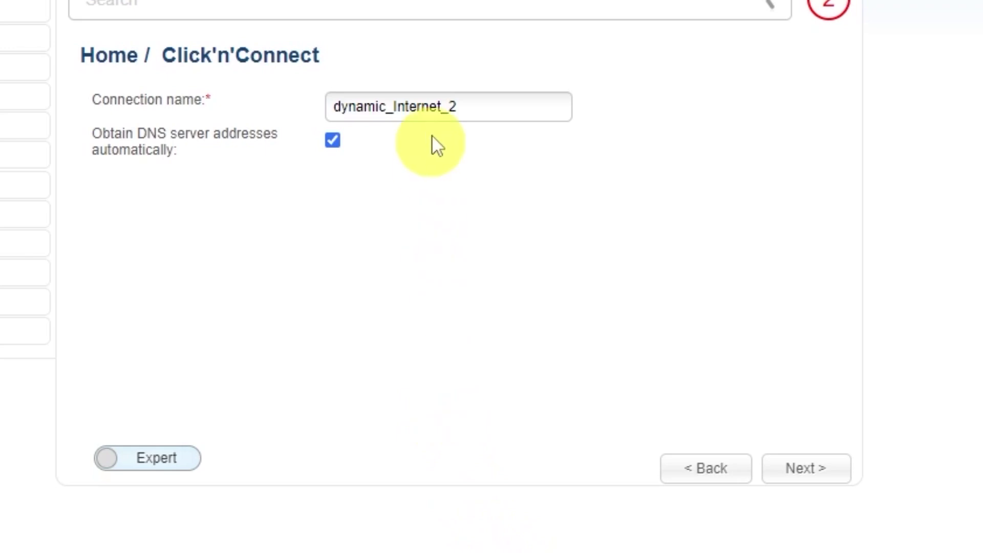
left_click_drag(481, 107, 332, 105)
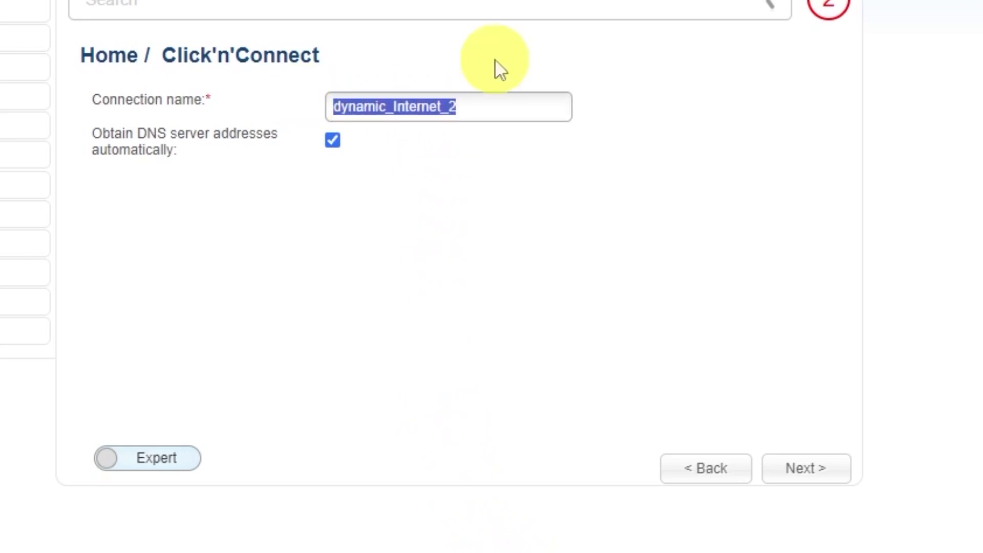
type("d-link")
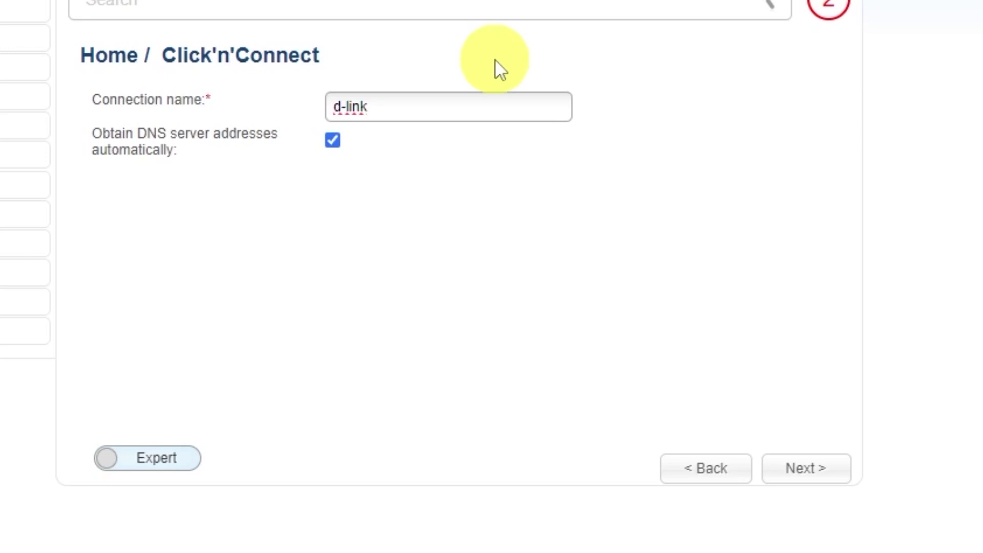
type(" wifi")
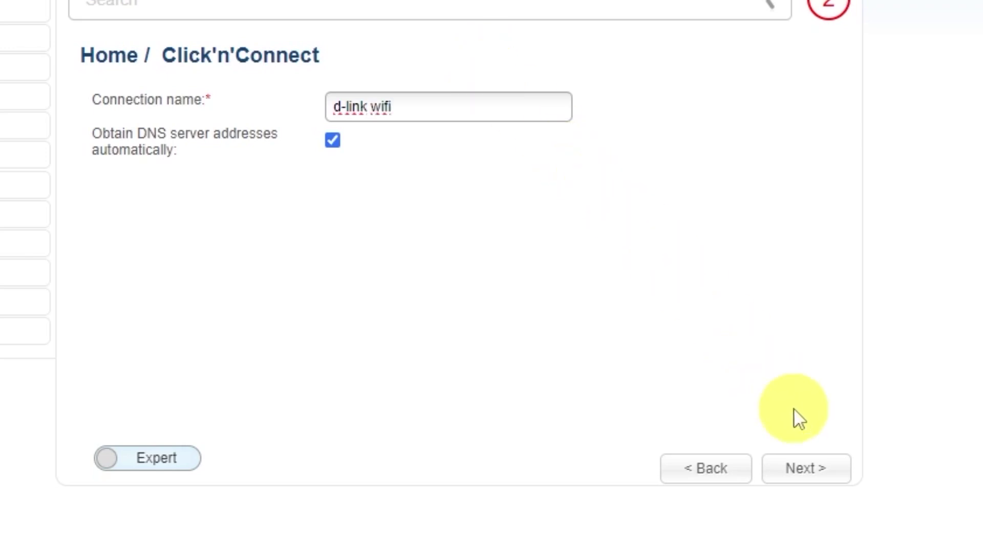
left_click(811, 468)
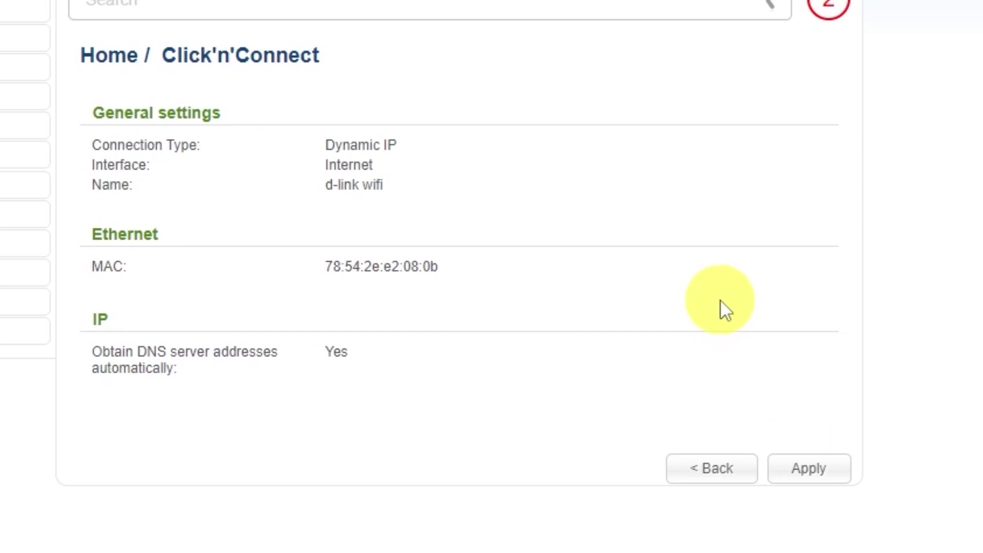
Apply the 'd-link wifi' Dynamic IP connection and acknowledge the successful Internet connection message.
left_click(813, 468)
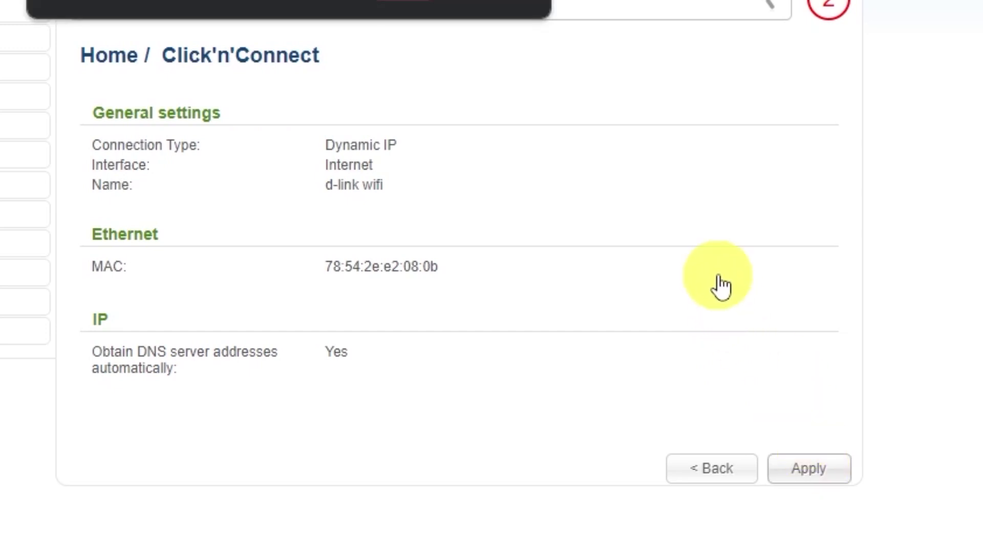
left_click(410, 1)
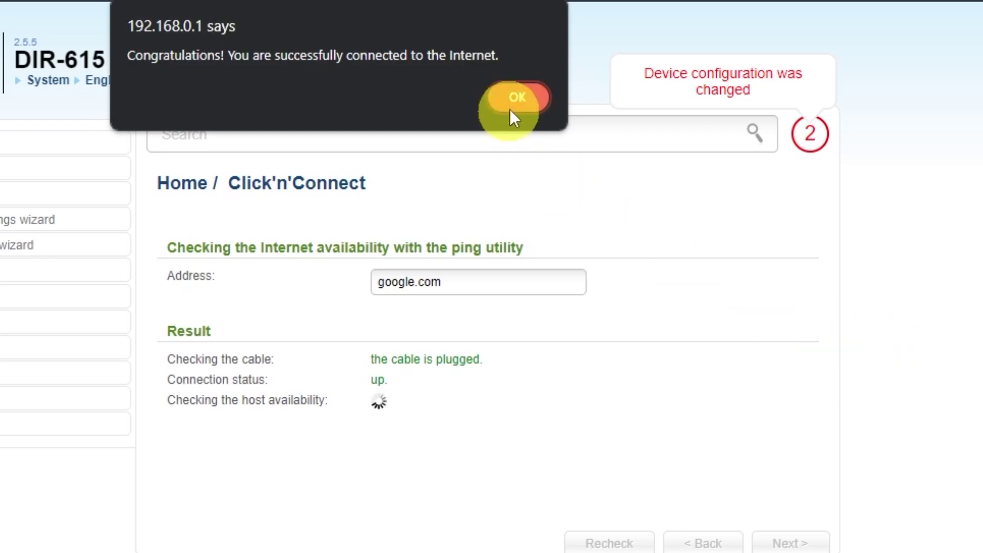
left_click(515, 99)
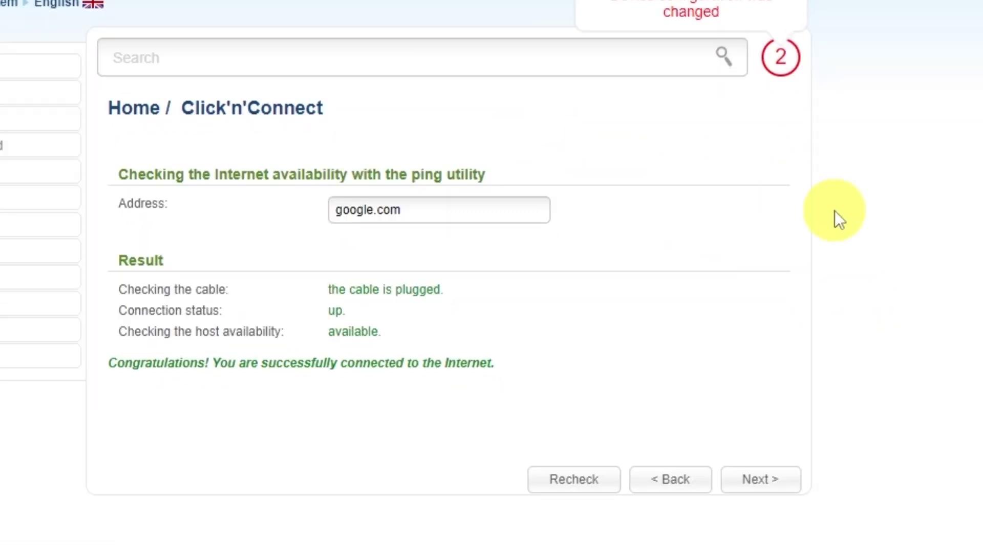
left_click(779, 491)
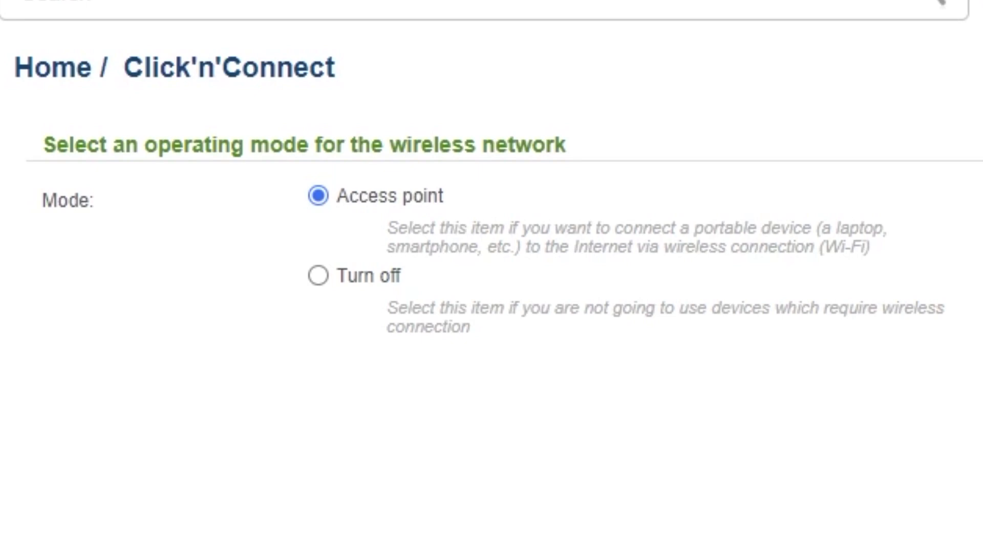
Keep Access point mode and the network name DIR-615.
left_click(776, 478)
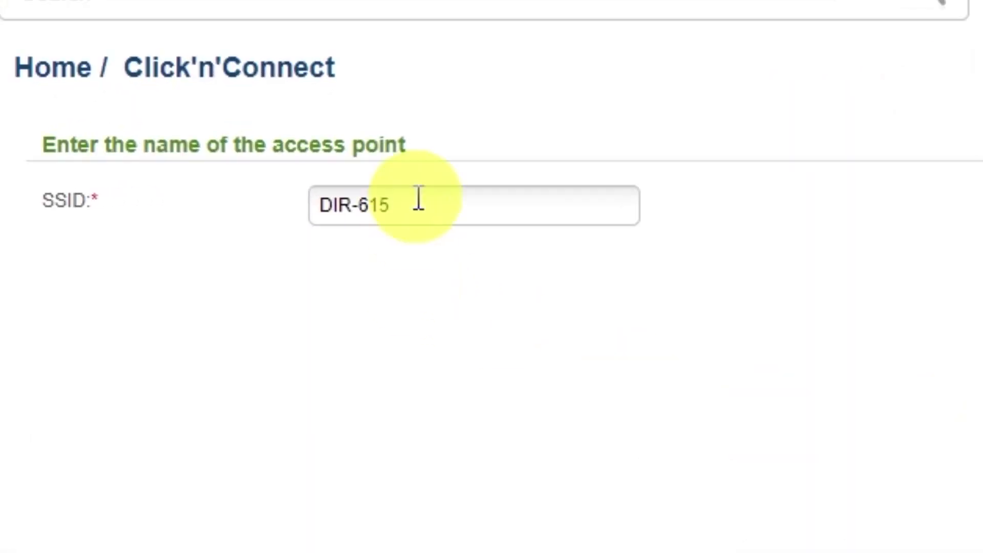
left_click(419, 203)
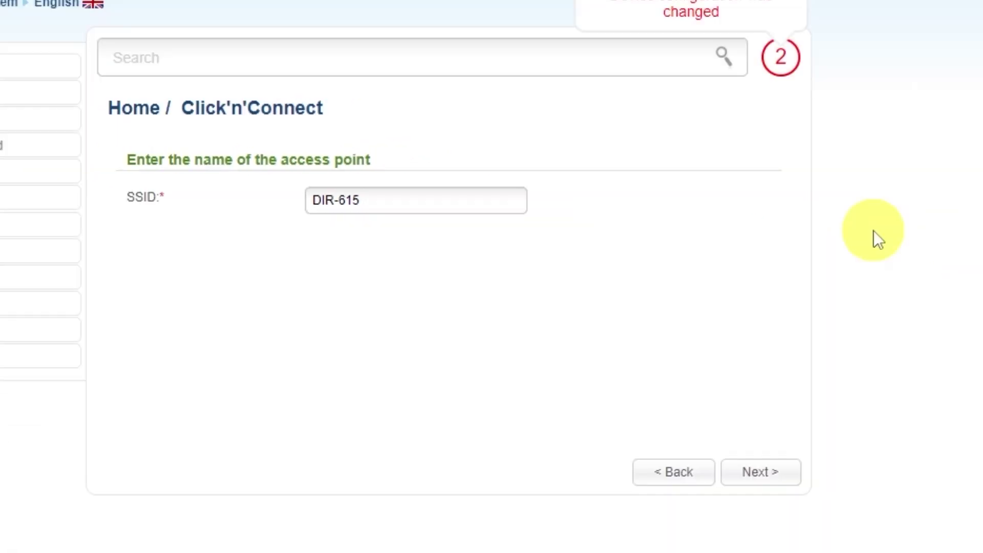
left_click(762, 474)
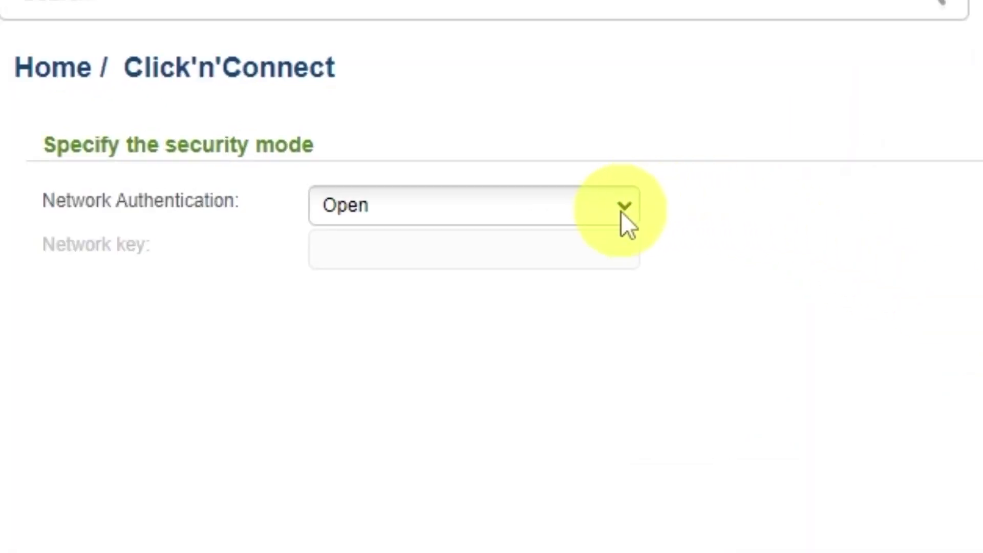
Set DIR-615 authentication to Protected with a network key and apply the wireless settings.
left_click(622, 210)
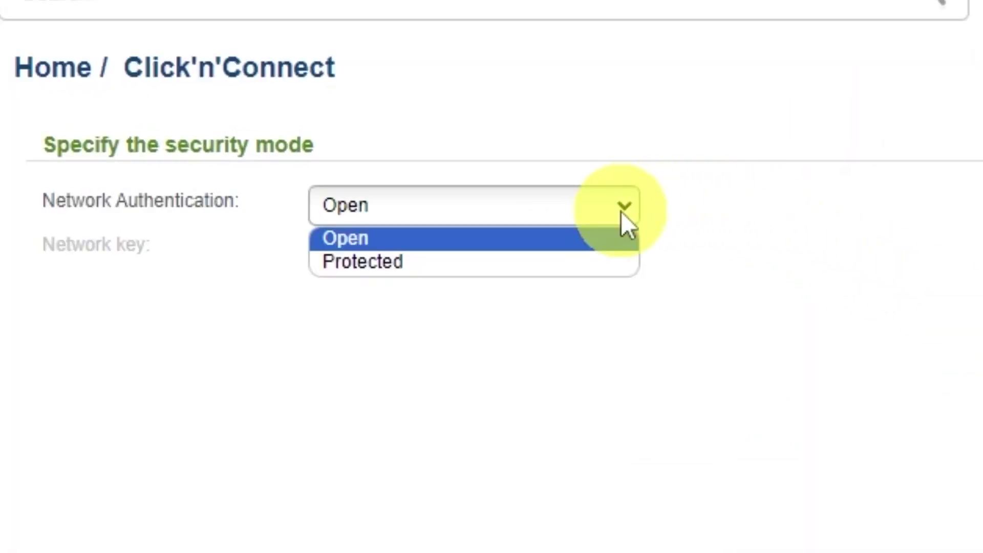
left_click(353, 264)
left_click(531, 248)
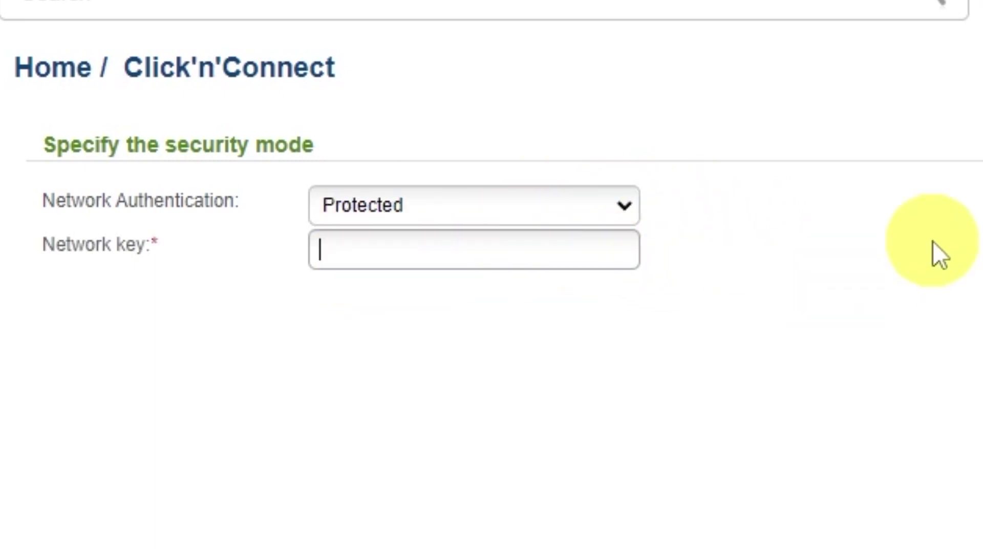
type("123456789")
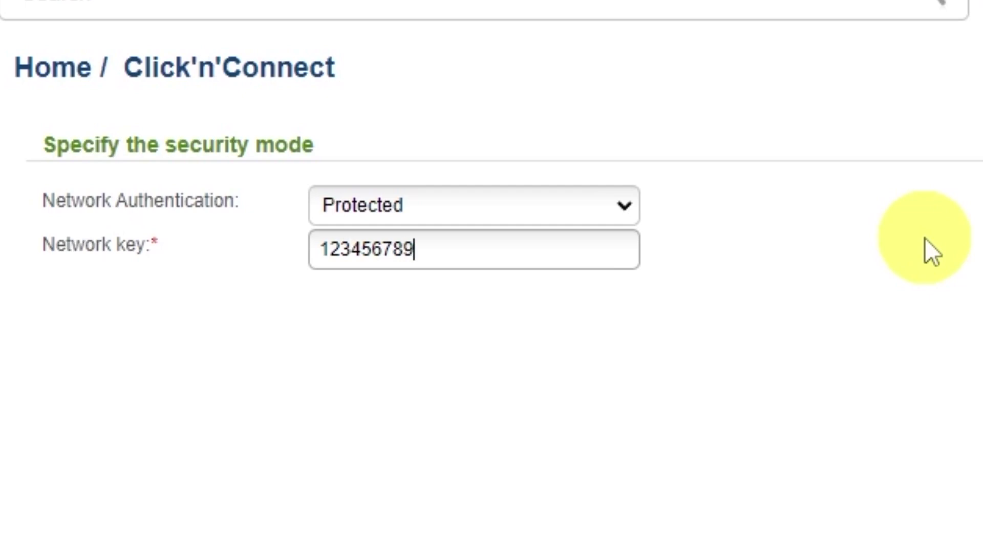
left_click(775, 473)
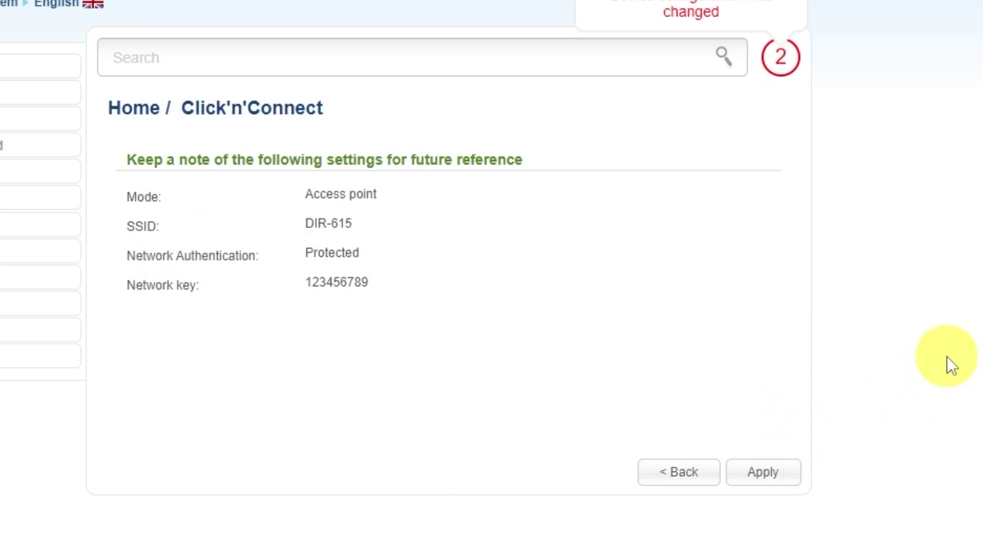
left_click(768, 474)
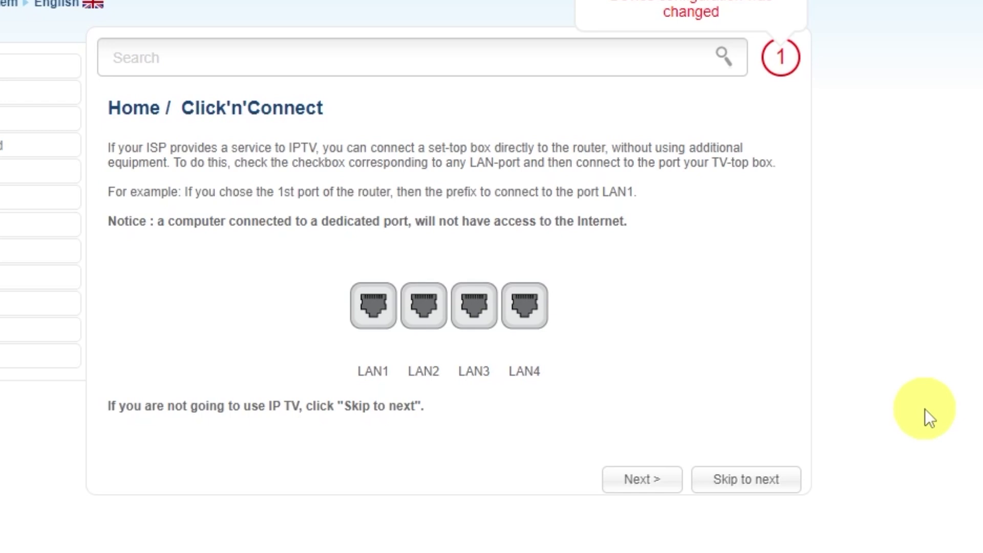
Skip IPTV, apply the wizard settings, and dismiss the 'Setup is complete!' alert.
left_click(742, 479)
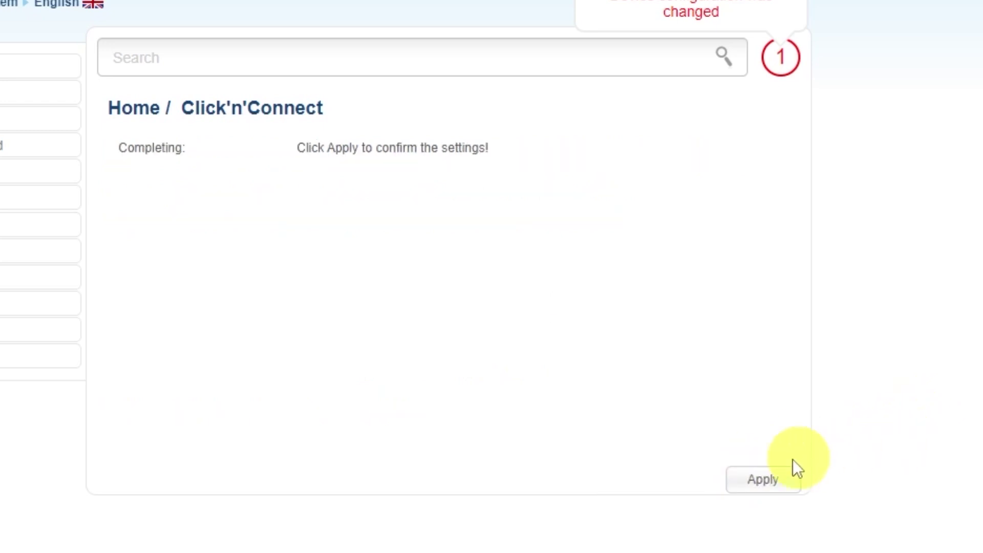
left_click(764, 480)
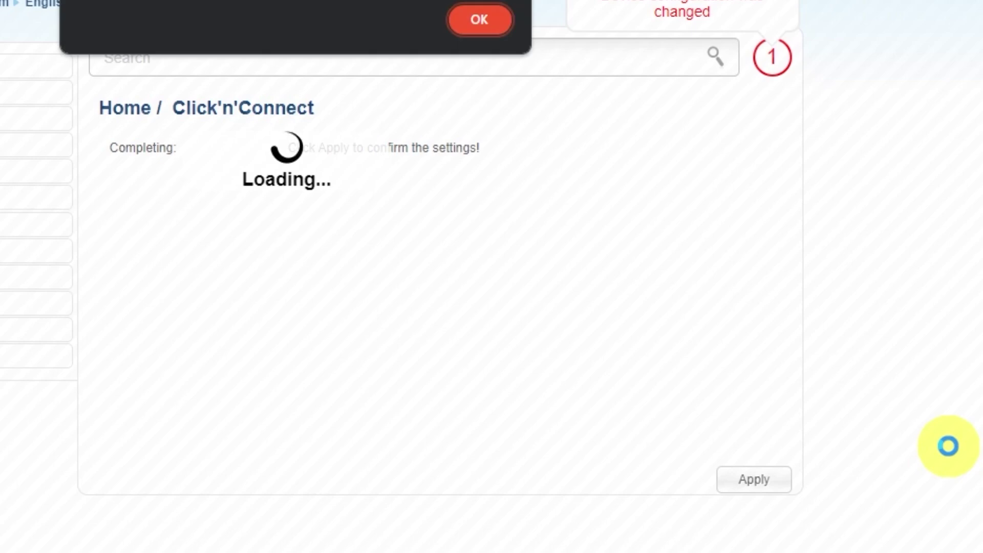
left_click(486, 20)
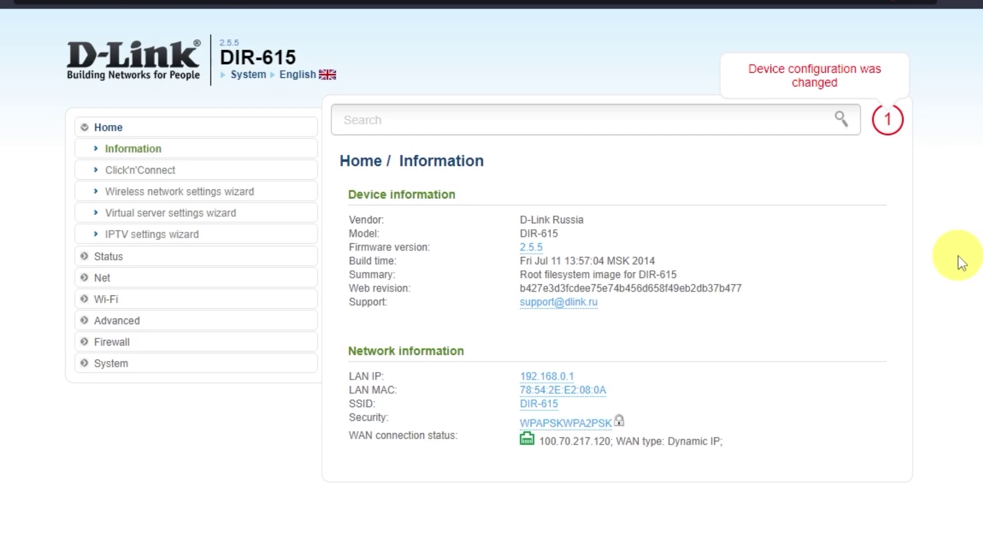
Save the configuration under System > Configuration, then reboot the DIR-615.
left_click(121, 365)
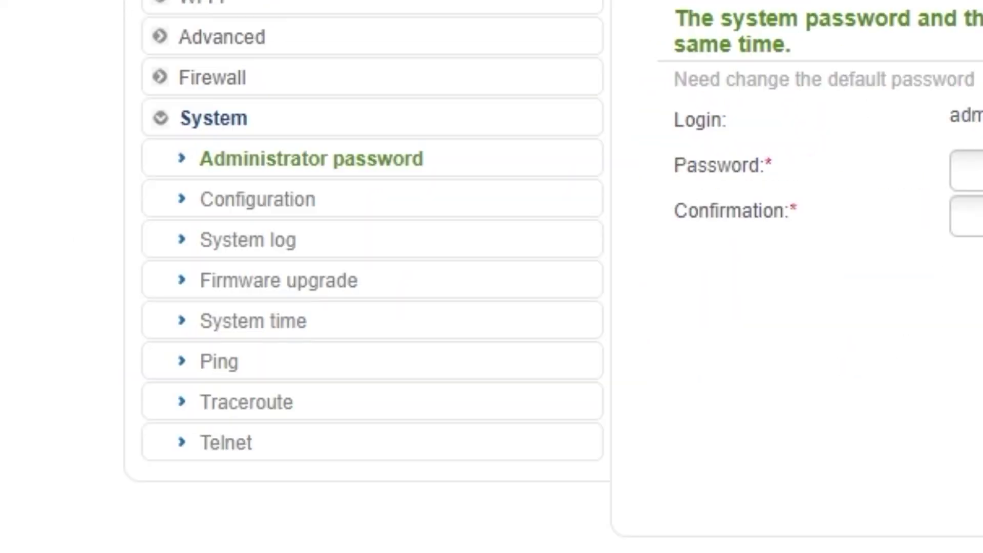
left_click(262, 204)
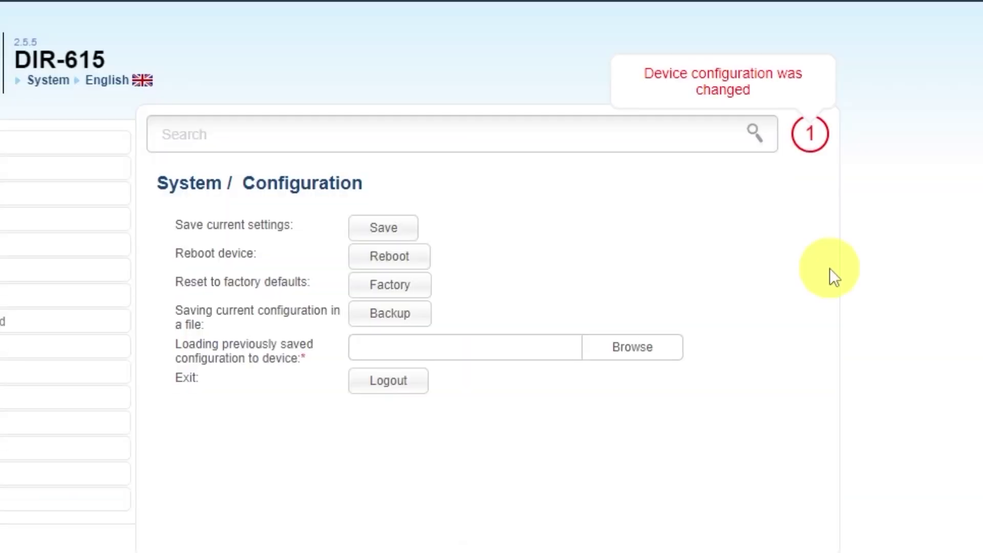
left_click(380, 229)
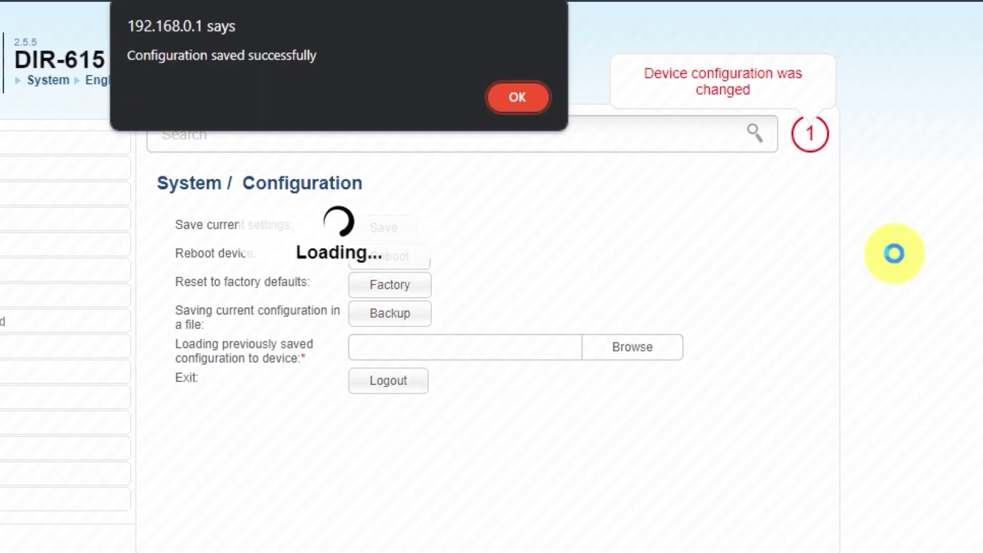
left_click(512, 98)
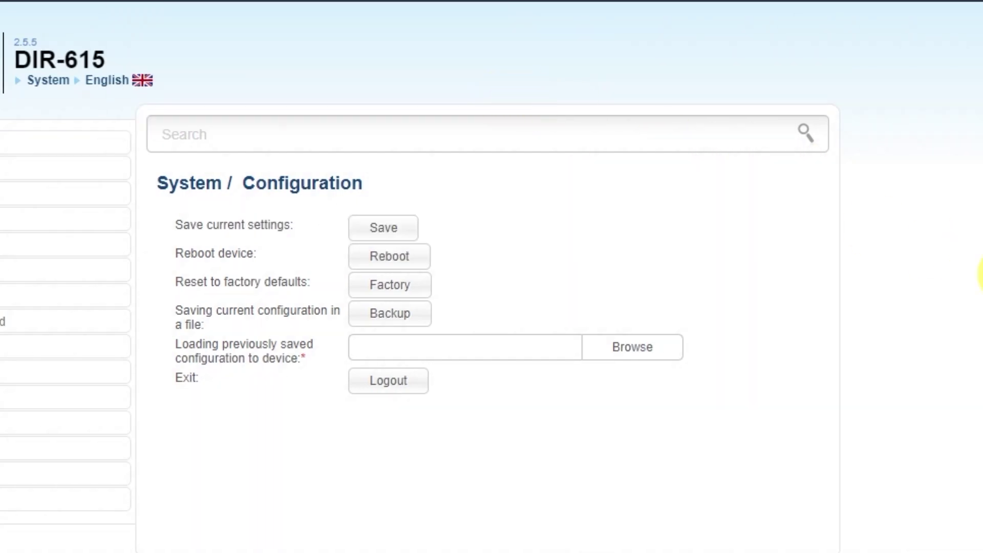
left_click(410, 263)
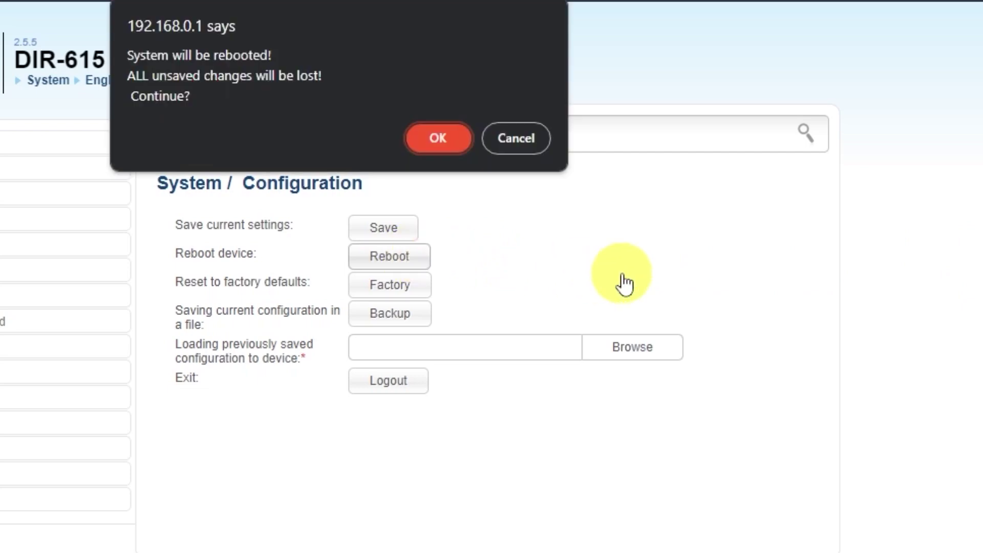
left_click(437, 138)
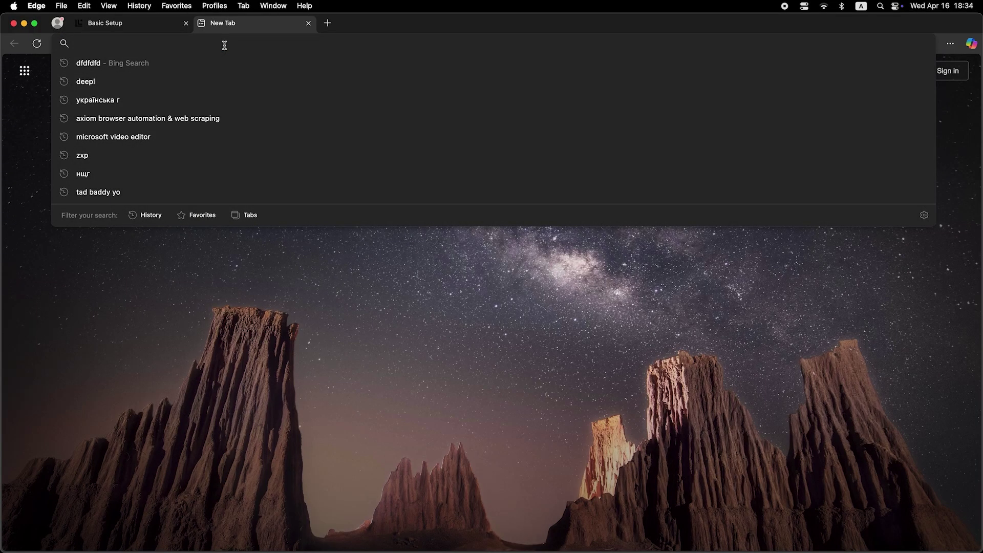
Search for 'dfdfdfdf' in Edge to confirm Bing results load over the internet.
type("dfdfdfdf")
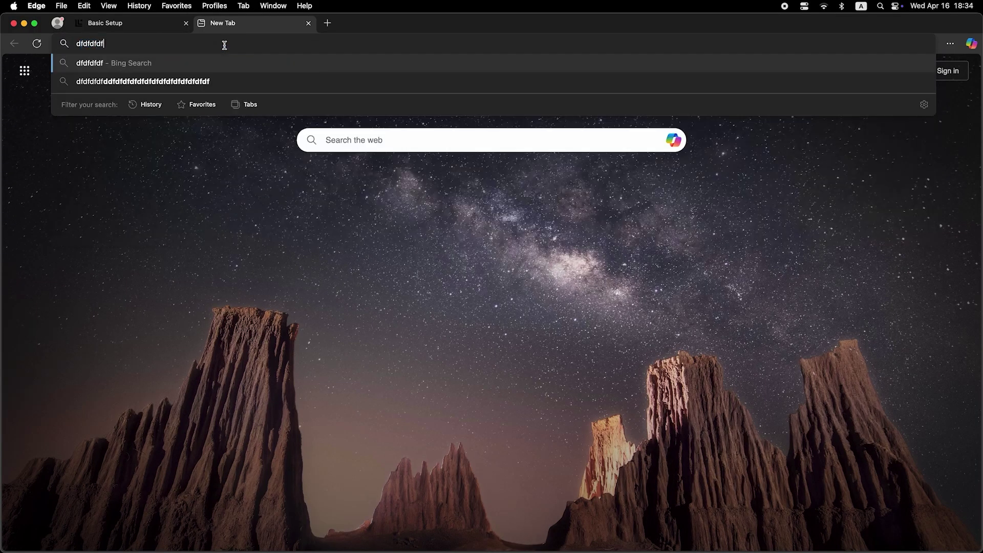
key("Return")
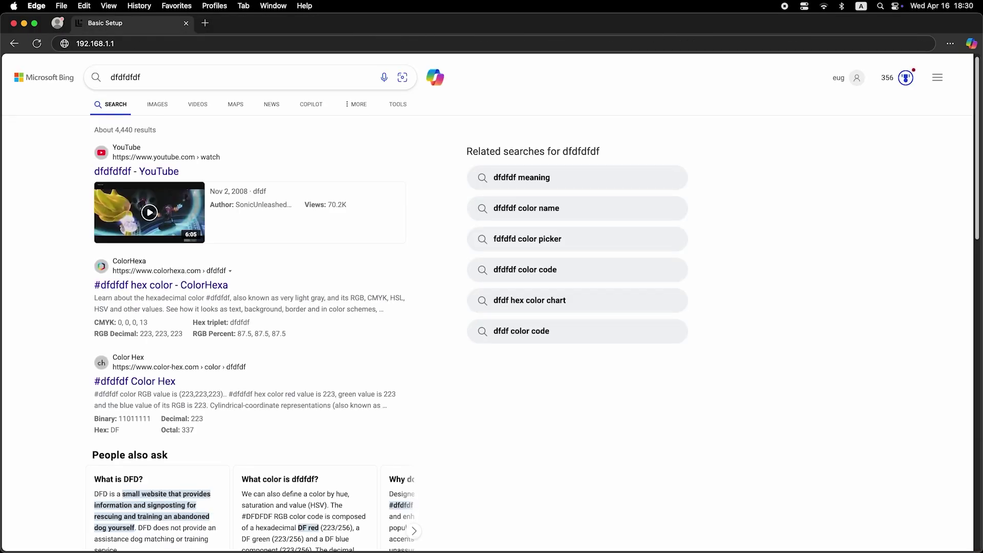